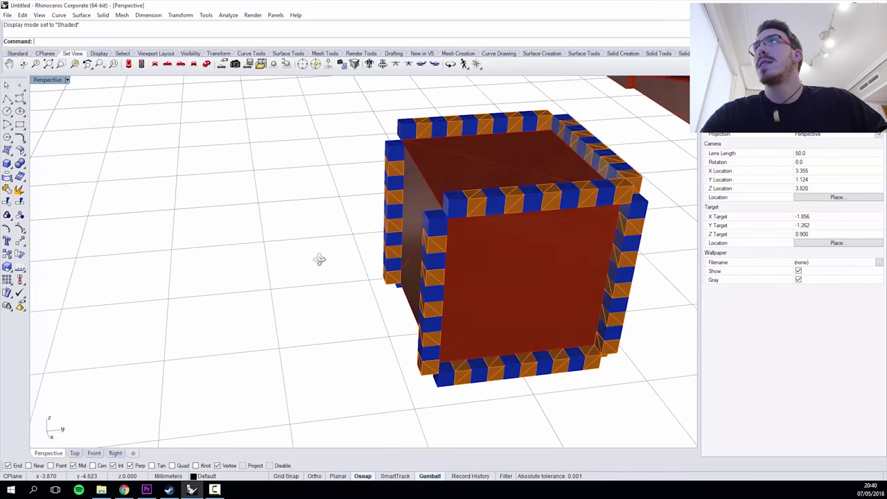
- Explode the selected imported block containing the cube, frame and mug into separate meshes
{"action": "left_click", "coordinate": [415, 248]}
{"action": "scroll", "coordinate": [419, 248], "scroll_direction": "down", "scroll_amount": 3}
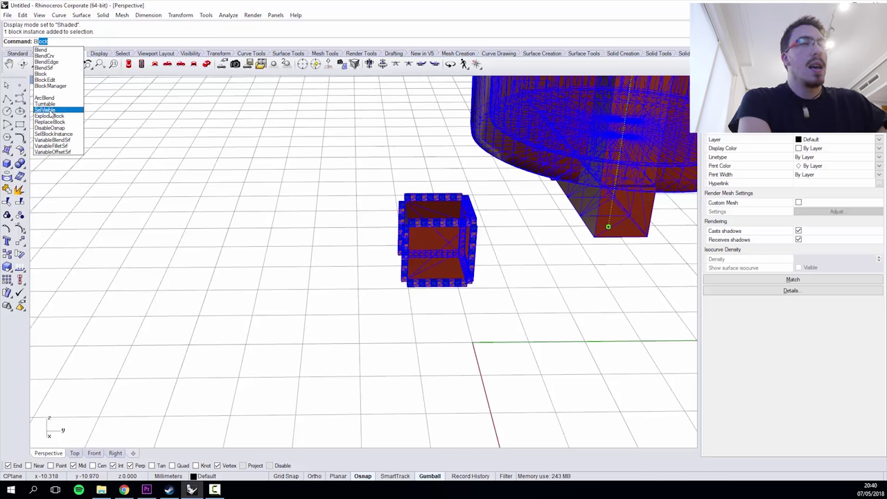
{"action": "left_click", "coordinate": [66, 116]}
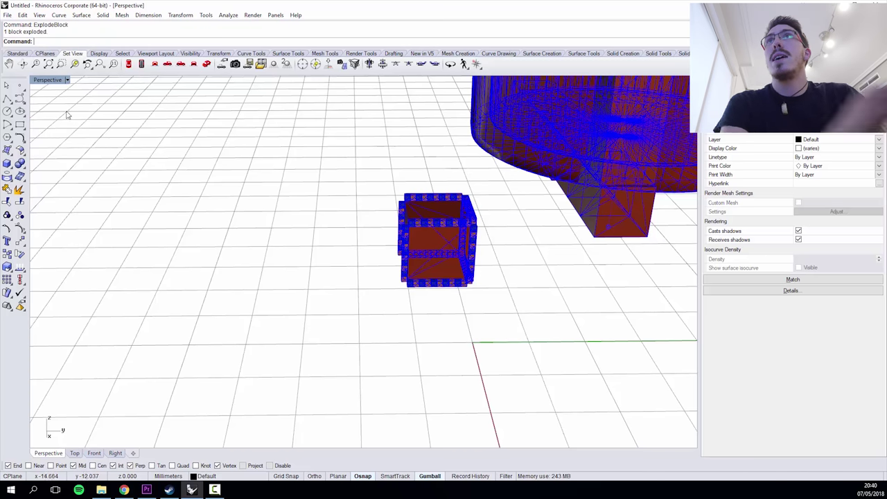
- Move the red cube out of the striped frame along the Y axis
{"action": "left_click", "coordinate": [325, 293]}
{"action": "left_click", "coordinate": [437, 239]}
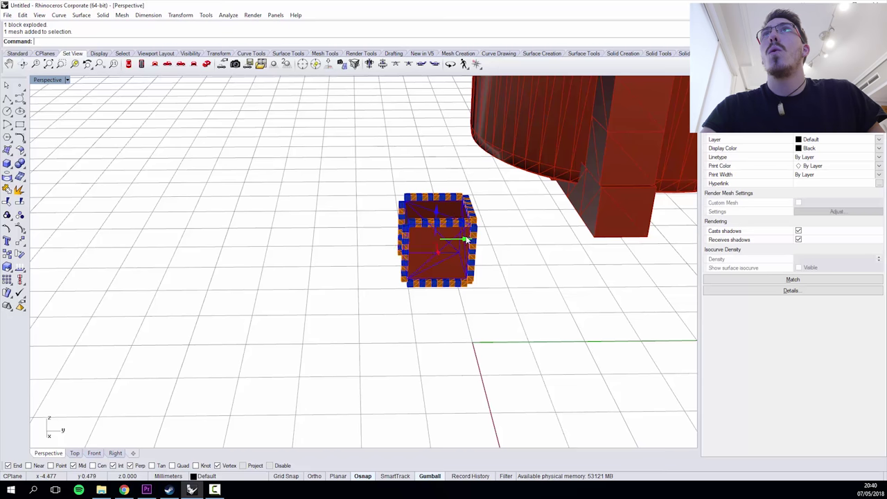
{"action": "left_click_drag", "start_coordinate": [463, 239], "coordinate": [290, 238]}
{"action": "left_click", "coordinate": [303, 333]}
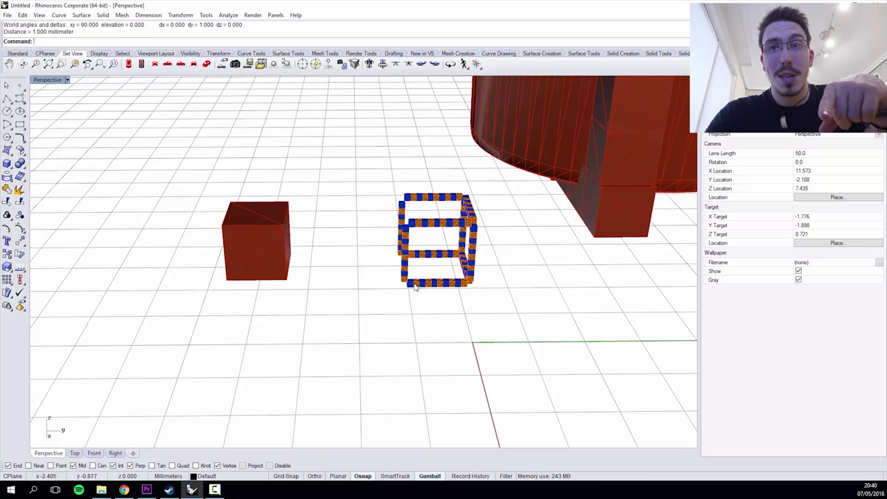
- Select a single blue corner segment of the striped frame to inspect it as a separate mesh
{"action": "scroll", "coordinate": [415, 287], "scroll_direction": "up", "scroll_amount": 5}
{"action": "left_click", "coordinate": [388, 287]}
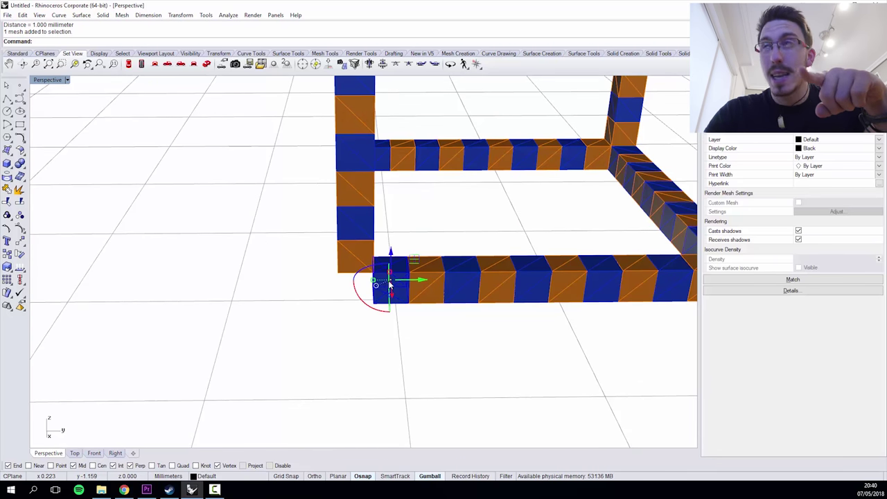
{"action": "scroll", "coordinate": [390, 281], "scroll_direction": "down", "scroll_amount": 10}
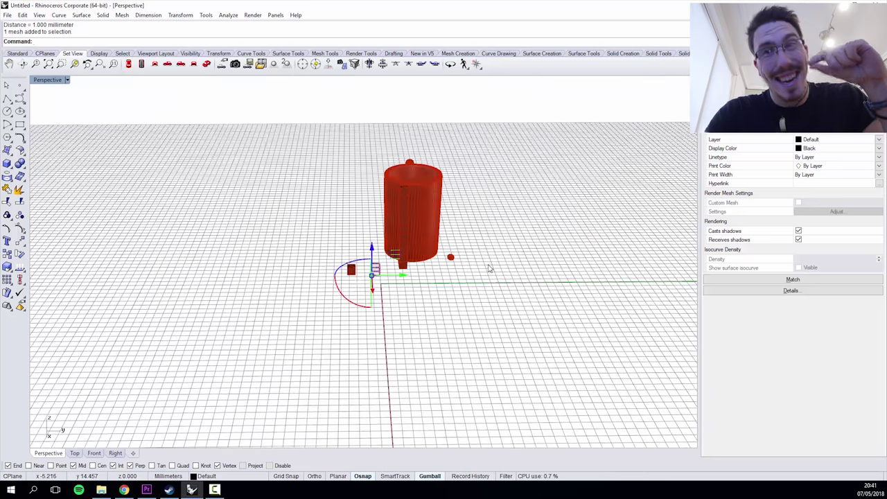
- Select the mug, cube, frame and all other imported meshes and delete them
{"action": "scroll", "coordinate": [490, 267], "scroll_direction": "up", "scroll_amount": 2}
{"action": "right_click_drag", "start_coordinate": [491, 267], "coordinate": [409, 232]}
{"action": "left_click", "coordinate": [409, 232]}
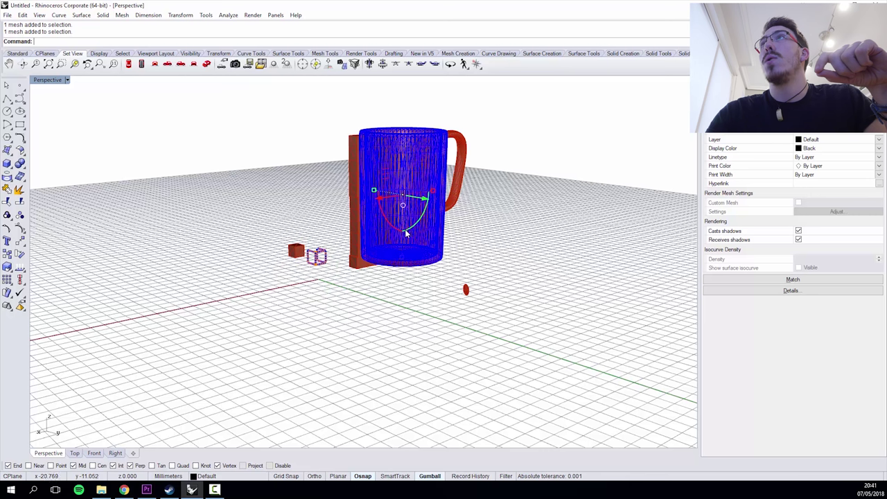
{"action": "left_click_drag", "start_coordinate": [536, 344], "coordinate": [229, 108]}
{"action": "key", "text": "Delete"}
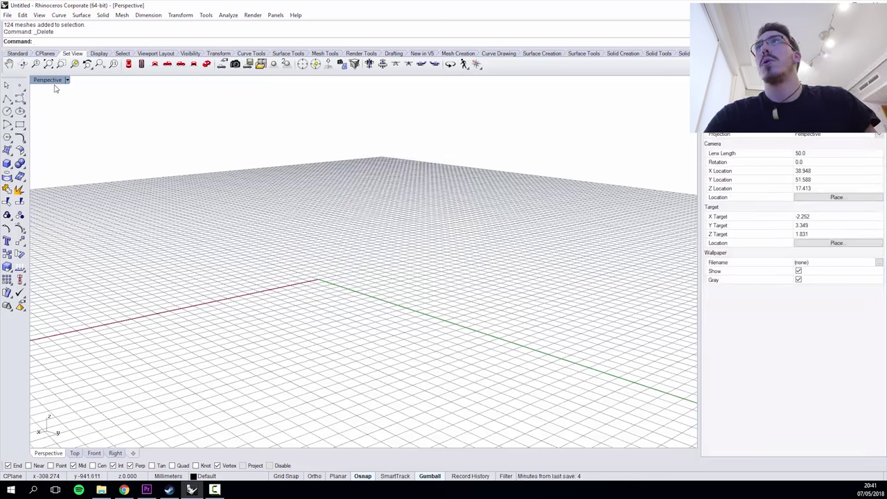
- Insert test_cube_mug 01 as a block instance at uniform scale 1 and explode the block
{"action": "double_click", "coordinate": [54, 83]}
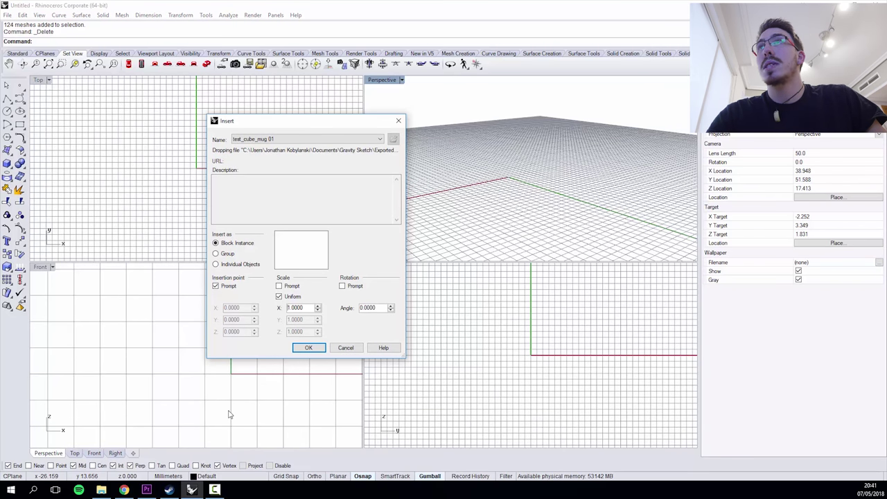
{"action": "left_click", "coordinate": [309, 348]}
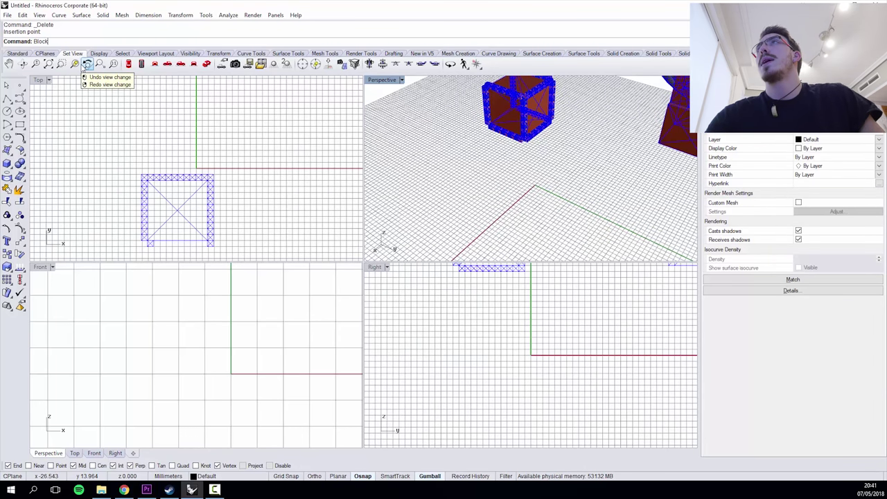
{"action": "left_click", "coordinate": [68, 81]}
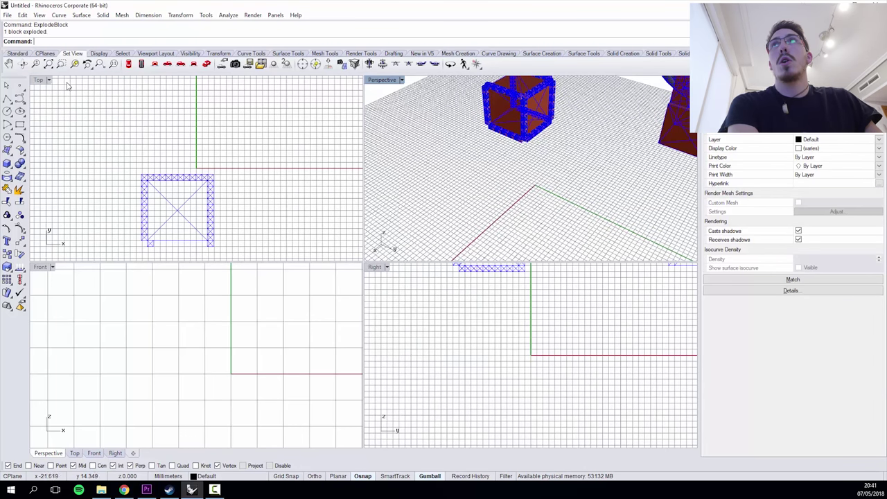
- Move the red cube out of the striped frame along the Y axis and measure its top edge with Distance
{"action": "left_click", "coordinate": [517, 111]}
{"action": "right_click_drag", "start_coordinate": [517, 111], "coordinate": [409, 84]}
{"action": "double_click", "coordinate": [382, 80]}
{"action": "left_click_drag", "start_coordinate": [342, 154], "coordinate": [481, 179]}
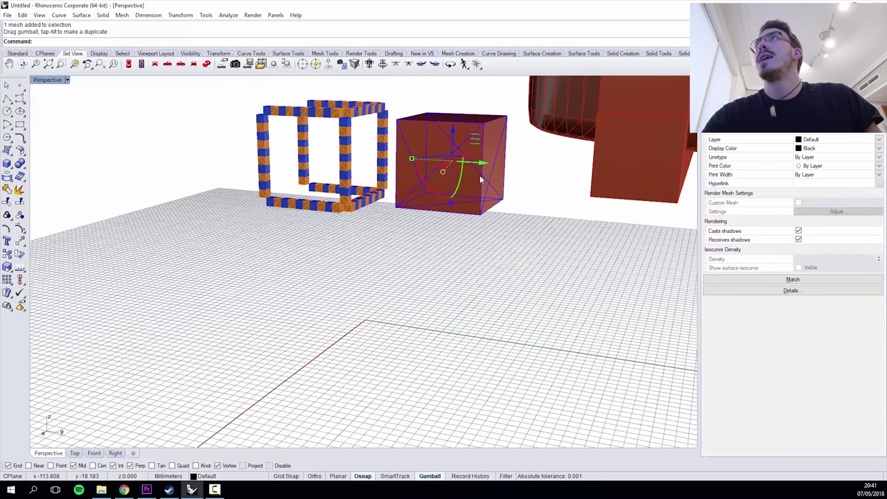
{"action": "key", "text": "Return"}
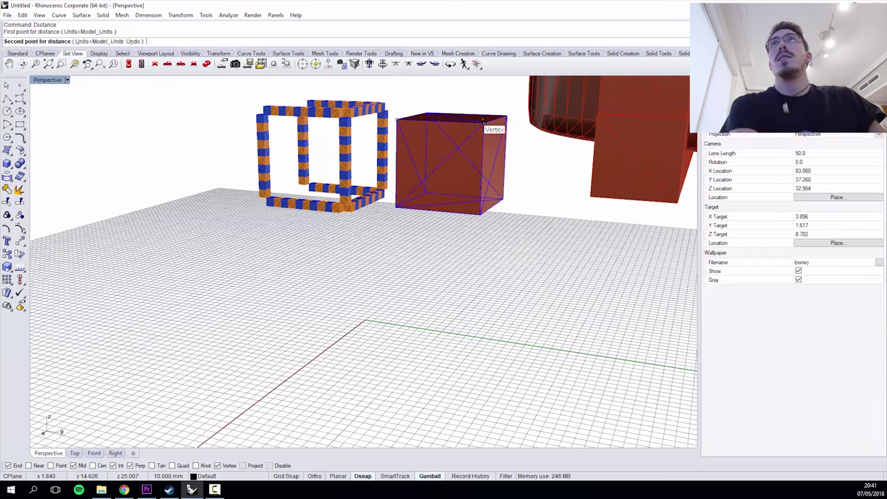
- Move the red cube farther along the X axis, clear of the striped frame
{"action": "right_click_drag", "start_coordinate": [446, 159], "coordinate": [433, 176]}
{"action": "left_click_drag", "start_coordinate": [441, 180], "coordinate": [154, 215]}
{"action": "left_click", "coordinate": [297, 243]}
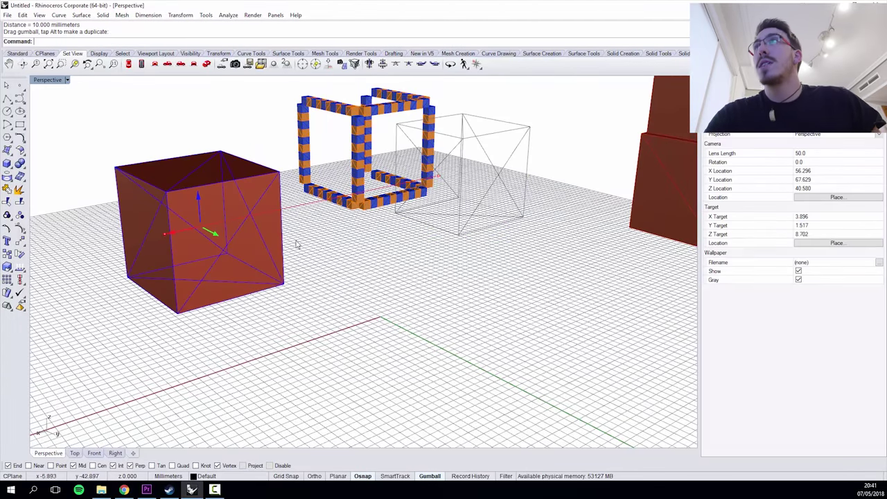
- Move the mug's handle away from the body and shift the body off the L-shaped piece behind it
{"action": "right_click_drag", "start_coordinate": [486, 286], "coordinate": [487, 267]}
{"action": "scroll", "coordinate": [486, 267], "scroll_direction": "down", "scroll_amount": 5}
{"action": "right_click_drag", "start_coordinate": [576, 273], "coordinate": [329, 284]}
{"action": "scroll", "coordinate": [393, 278], "scroll_direction": "down", "scroll_amount": 5}
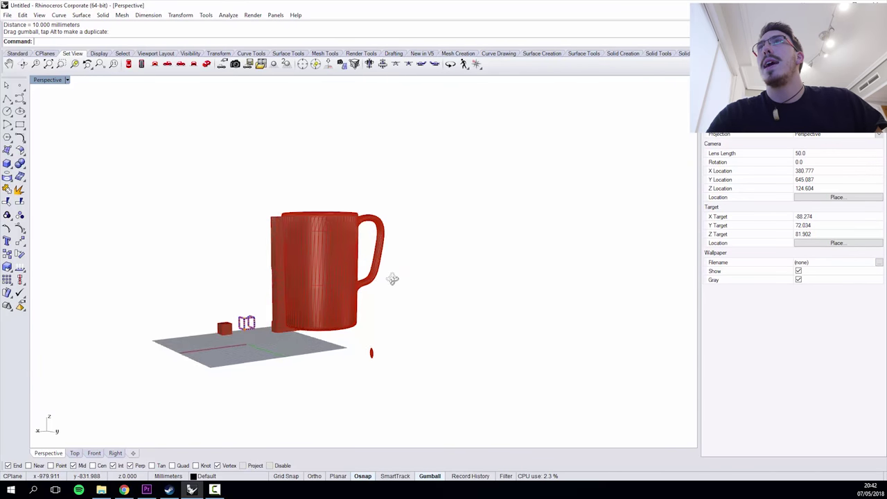
{"action": "right_click_drag", "start_coordinate": [392, 277], "coordinate": [358, 312]}
{"action": "scroll", "coordinate": [374, 269], "scroll_direction": "up", "scroll_amount": 5}
{"action": "right_click_drag", "start_coordinate": [375, 269], "coordinate": [383, 150]}
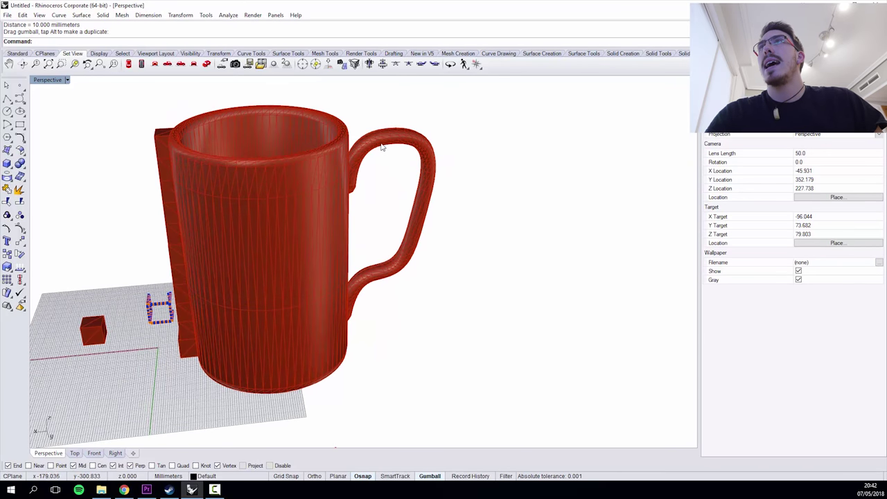
{"action": "left_click", "coordinate": [383, 150]}
{"action": "left_click_drag", "start_coordinate": [360, 230], "coordinate": [472, 230]}
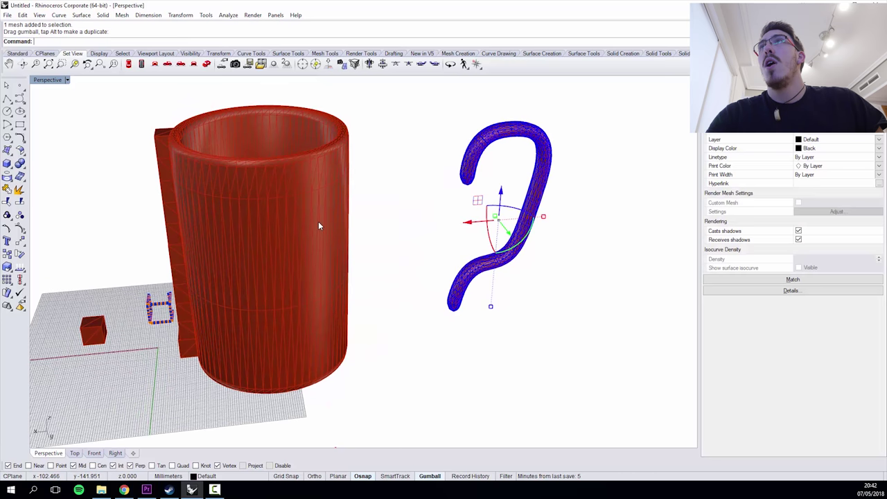
{"action": "left_click", "coordinate": [271, 251]}
{"action": "left_click_drag", "start_coordinate": [239, 256], "coordinate": [276, 254]}
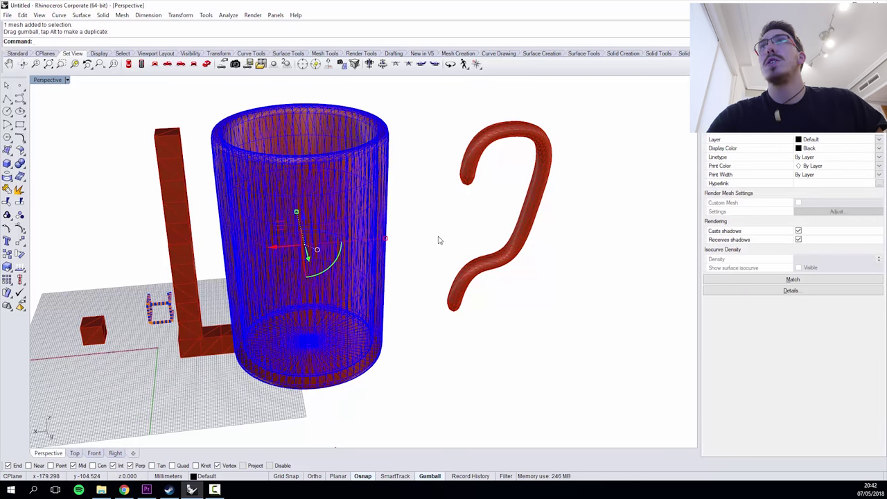
- Replace the mug model with the tree block and explode the block into separate meshes
{"action": "scroll", "coordinate": [439, 239], "scroll_direction": "down", "scroll_amount": 8}
{"action": "left_click_drag", "start_coordinate": [315, 324], "coordinate": [316, 324]}
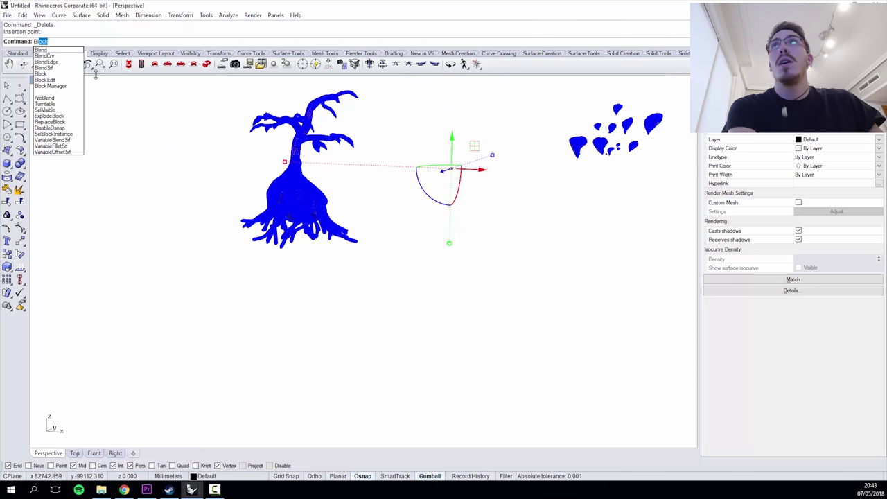
{"action": "left_click", "coordinate": [50, 115]}
{"action": "scroll", "coordinate": [372, 224], "scroll_direction": "up", "scroll_amount": 5}
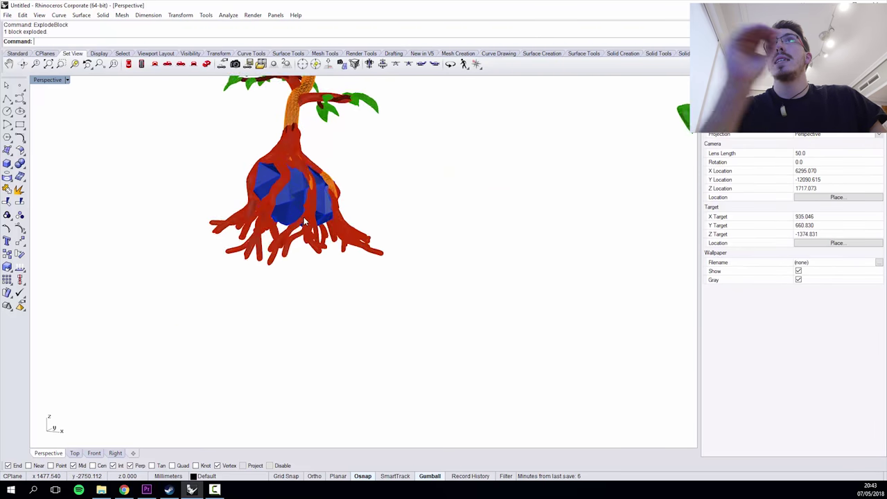
- Try pulling a single root mesh away from the tree's base and undo the move
{"action": "scroll", "coordinate": [340, 223], "scroll_direction": "up", "scroll_amount": 2}
{"action": "scroll", "coordinate": [322, 222], "scroll_direction": "down", "scroll_amount": 6}
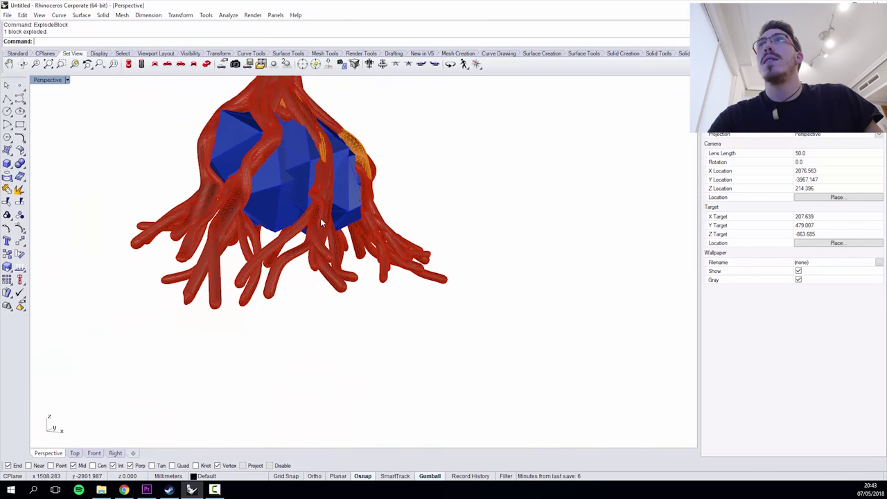
{"action": "left_click", "coordinate": [321, 222]}
{"action": "left_click_drag", "start_coordinate": [342, 200], "coordinate": [478, 202]}
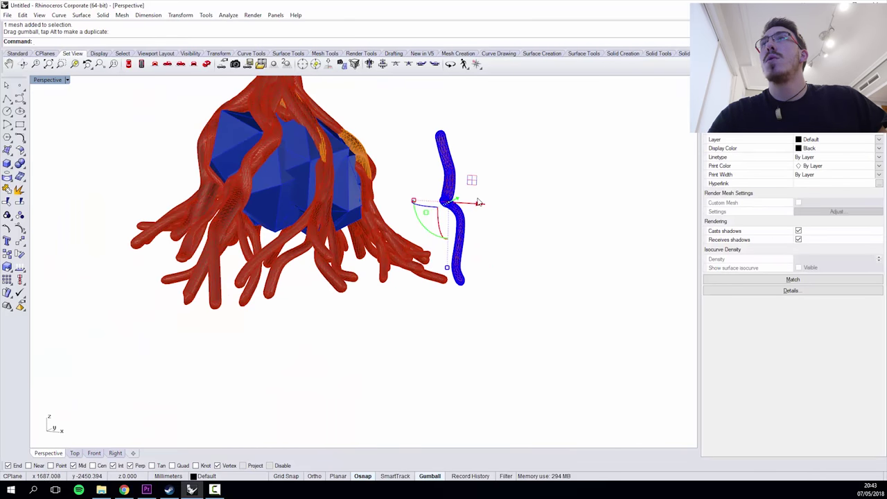
{"action": "key", "text": "ctrl+z"}
- Try moving the single leaf mesh at the tip of the branch and undo the move
{"action": "scroll", "coordinate": [430, 166], "scroll_direction": "down", "scroll_amount": 4}
{"action": "right_click_drag", "start_coordinate": [439, 180], "coordinate": [411, 115]}
{"action": "scroll", "coordinate": [413, 116], "scroll_direction": "up", "scroll_amount": 10}
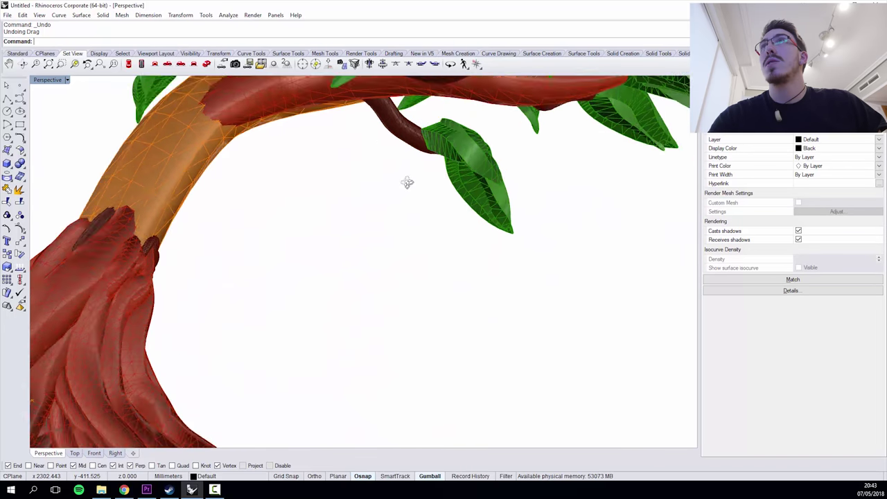
{"action": "scroll", "coordinate": [419, 155], "scroll_direction": "down", "scroll_amount": 2}
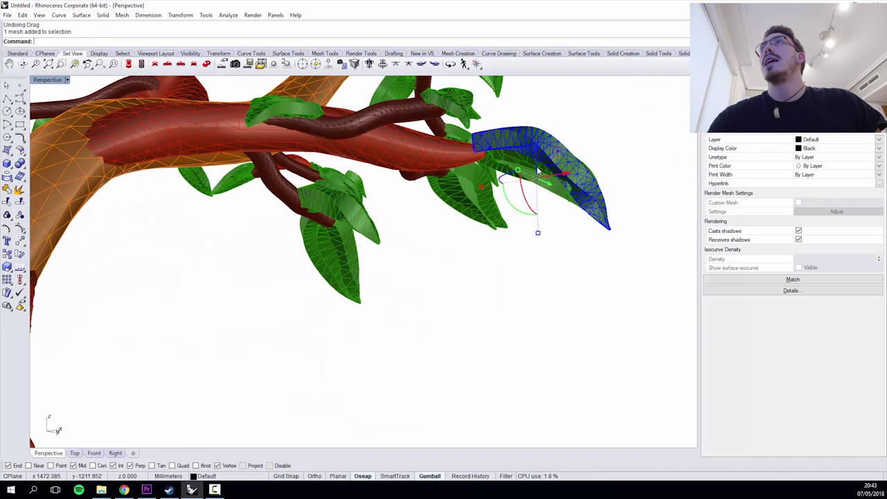
{"action": "left_click_drag", "start_coordinate": [533, 153], "coordinate": [555, 182]}
{"action": "key", "text": "ctrl+z"}
{"action": "key", "text": "ctrl+z"}
{"action": "key", "text": "ctrl+z"}
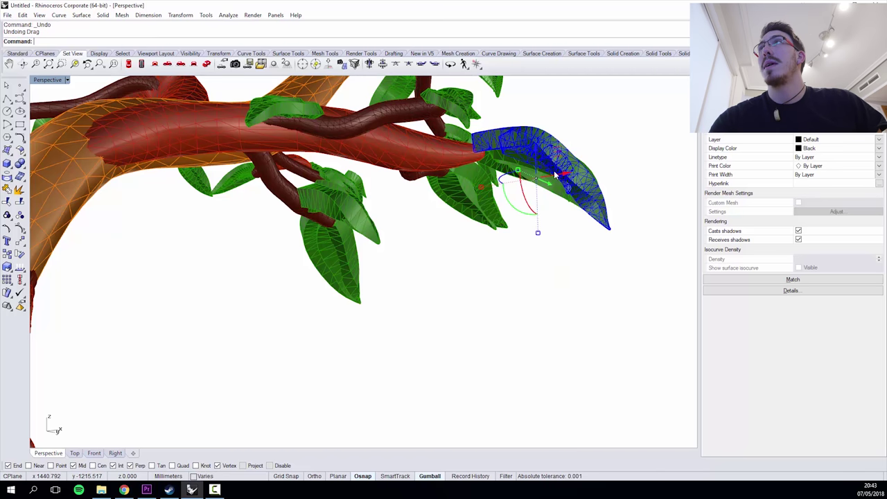
{"action": "right_click_drag", "start_coordinate": [527, 230], "coordinate": [477, 247]}
{"action": "scroll", "coordinate": [477, 247], "scroll_direction": "down", "scroll_amount": 6}
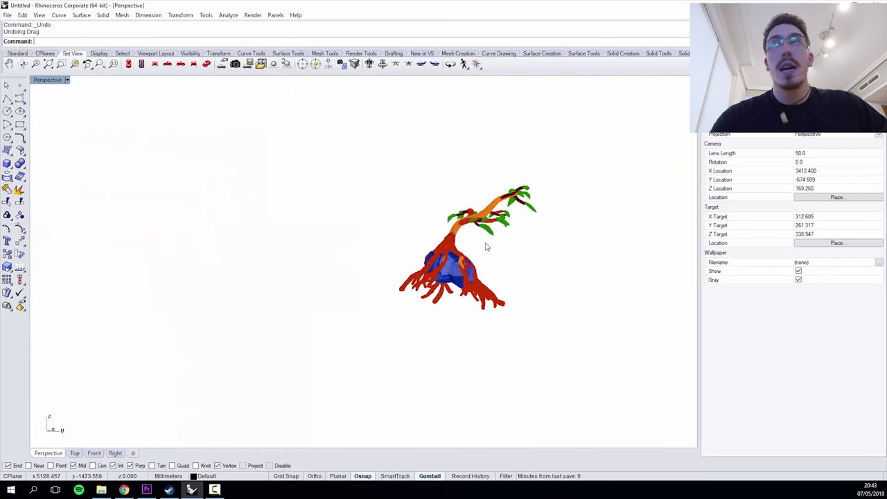